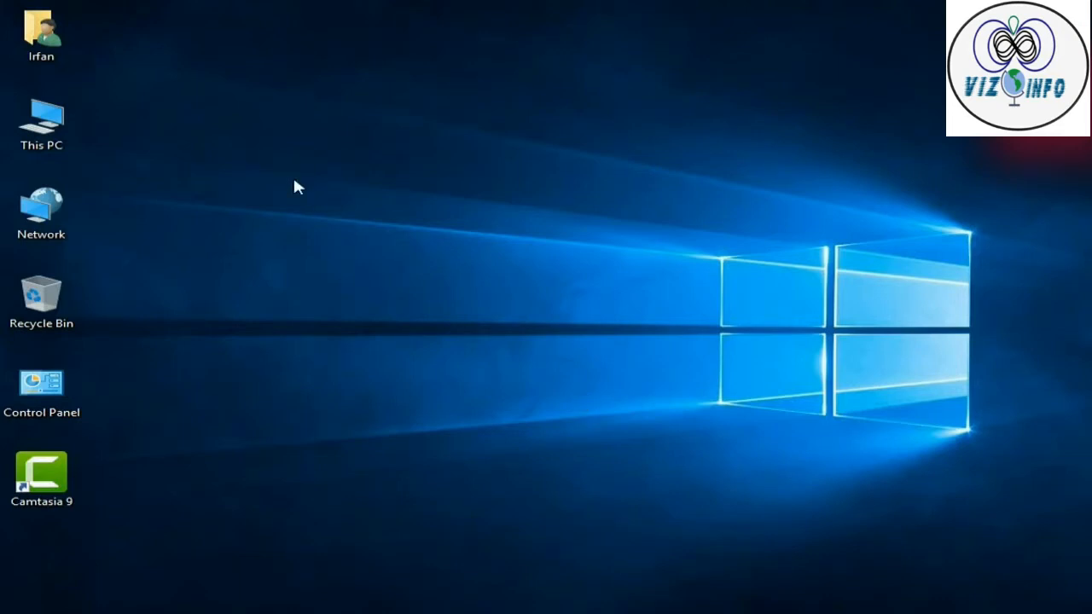
{"action": "right_click", "coordinate": [295, 186]}
{"action": "left_click", "coordinate": [361, 238]}
{"action": "left_click", "coordinate": [877, 612]}
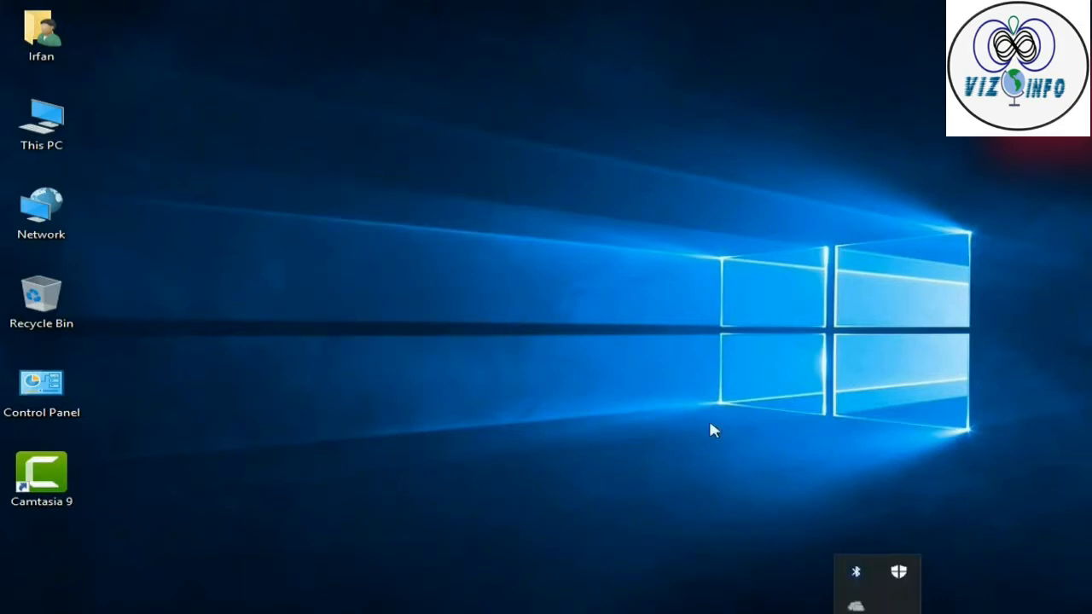
Step: Open the display settings from the desktop and check the available orientation options, keeping Landscape
{"action": "right_click", "coordinate": [520, 371]}
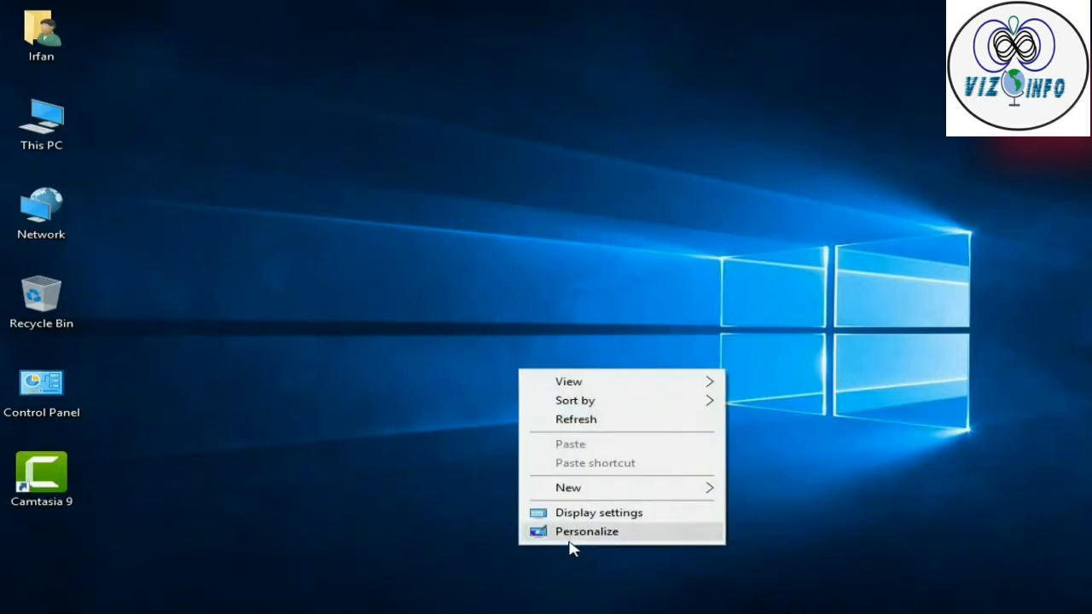
{"action": "left_click", "coordinate": [574, 513]}
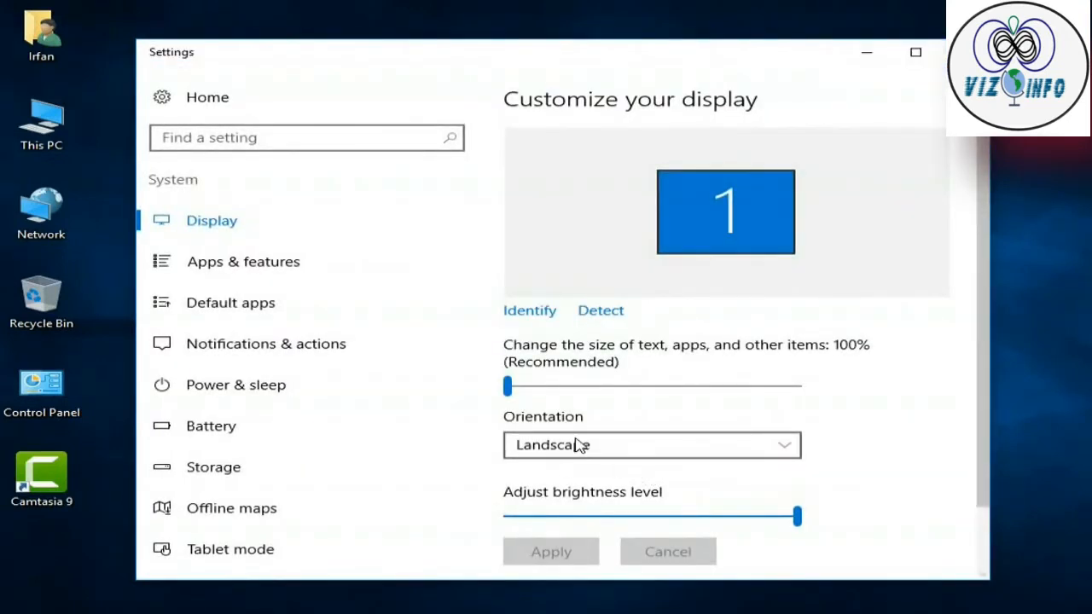
{"action": "left_click", "coordinate": [609, 452]}
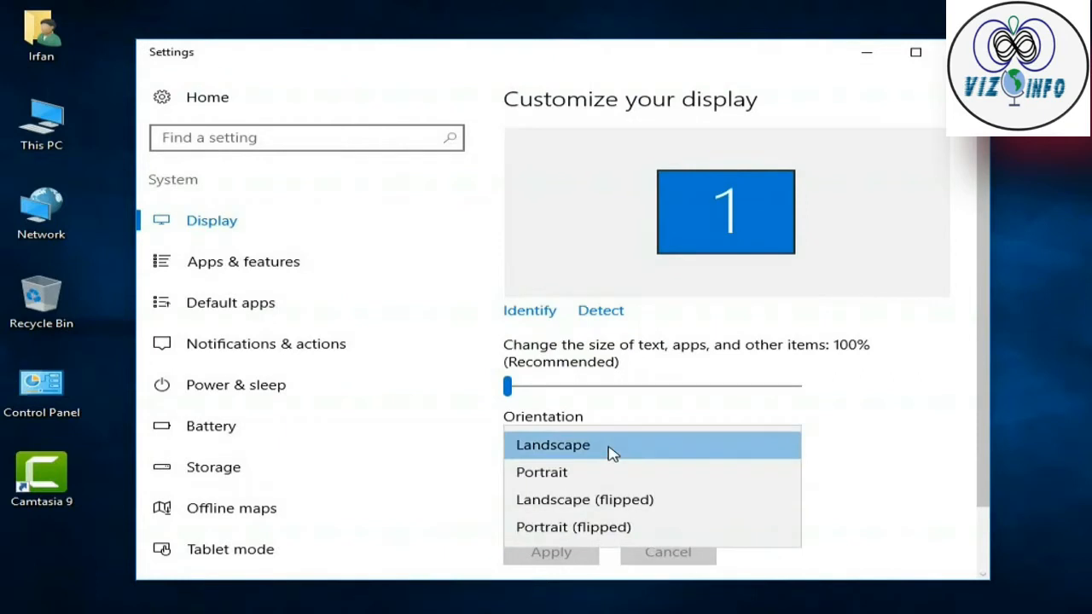
{"action": "left_click", "coordinate": [611, 445]}
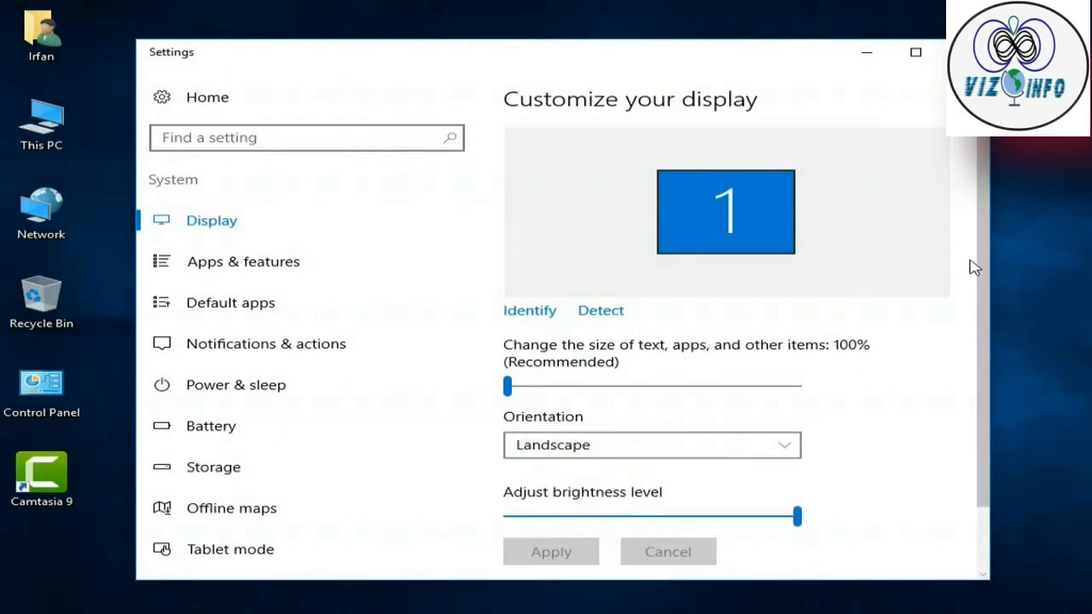
{"action": "scroll", "coordinate": [982, 268], "scroll_direction": "down", "scroll_amount": 1}
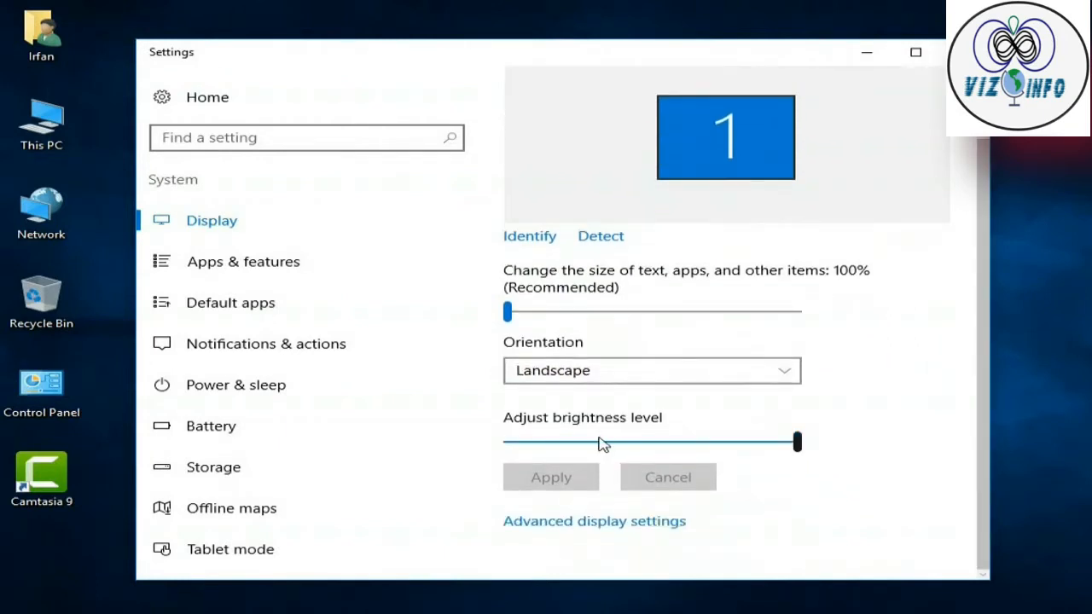
Step: Check the resolution options in the advanced display settings, keeping 1024 × 768 (Recommended), and close Settings
{"action": "left_click", "coordinate": [610, 521]}
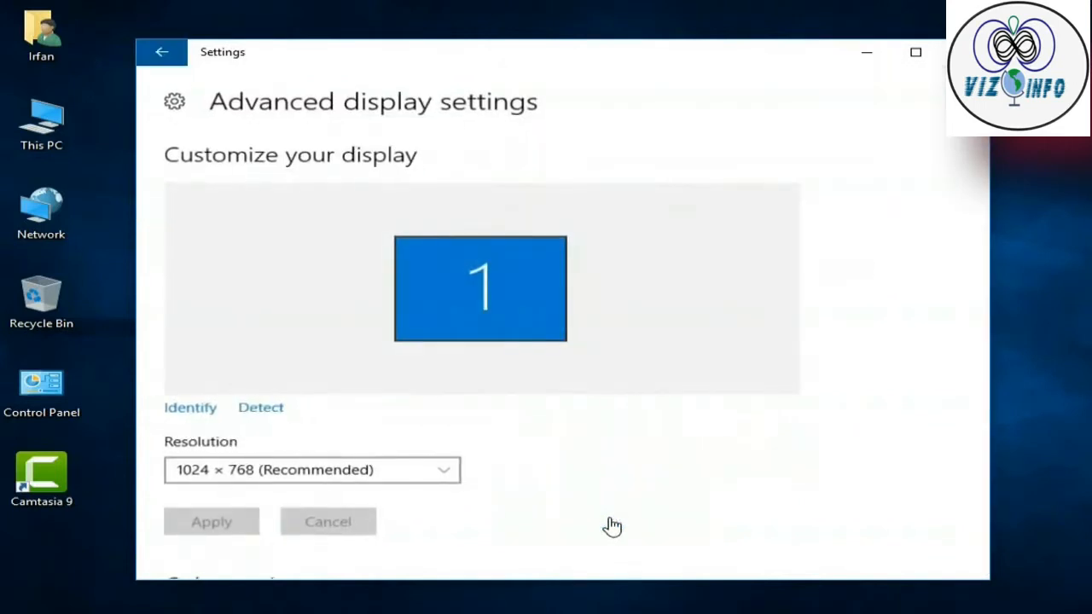
{"action": "left_click", "coordinate": [414, 479]}
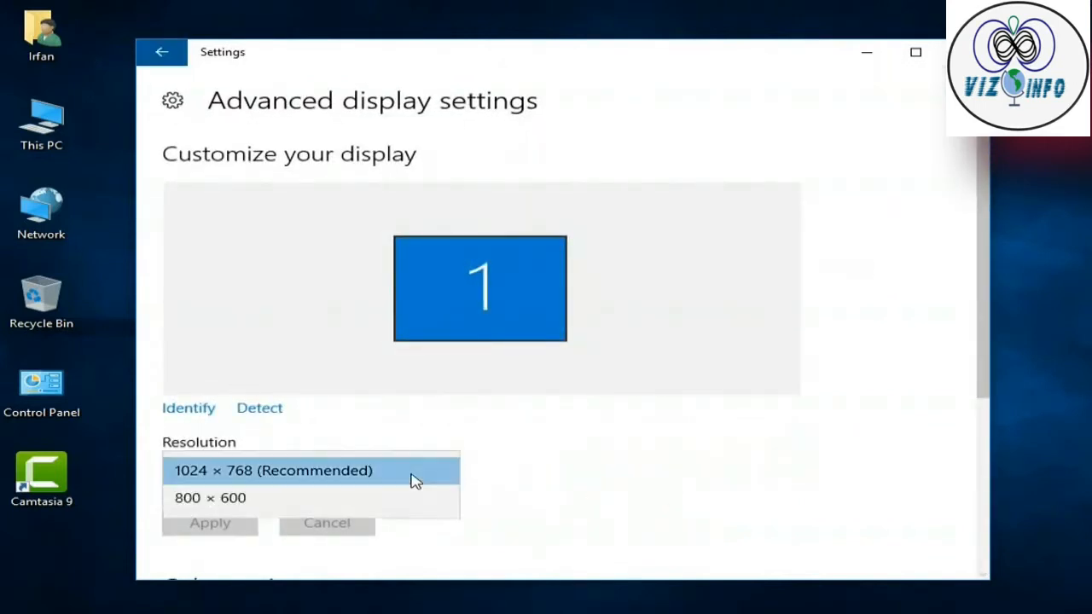
{"action": "left_click", "coordinate": [414, 477]}
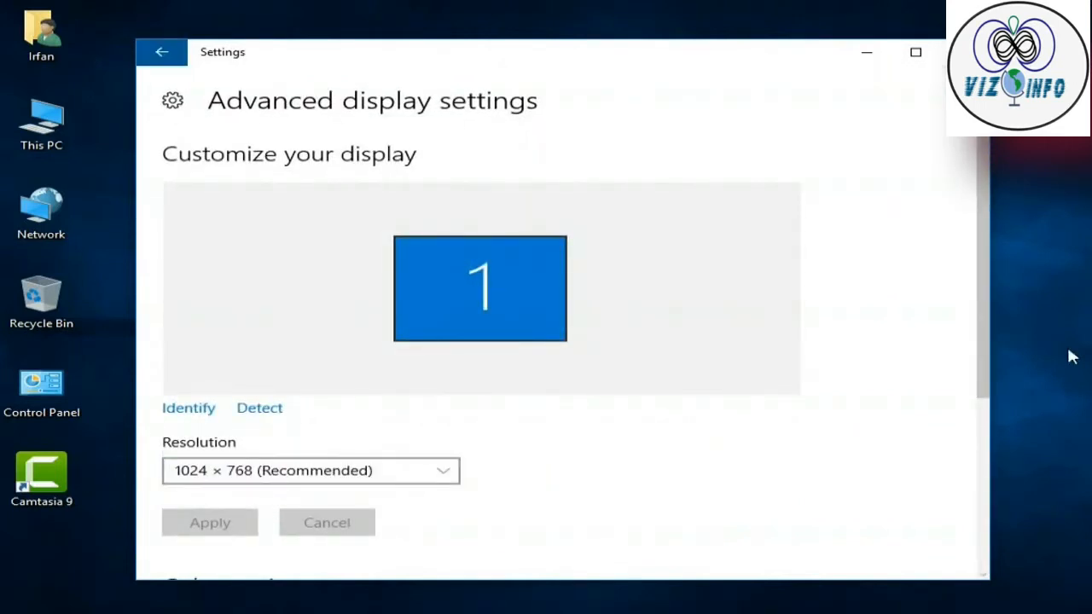
{"action": "mouse_move", "coordinate": [990, 348]}
{"action": "left_mouse_down"}
{"action": "mouse_move", "coordinate": [990, 507]}
{"action": "mouse_move", "coordinate": [982, 331]}
{"action": "left_mouse_up"}
{"action": "left_click", "coordinate": [964, 52]}
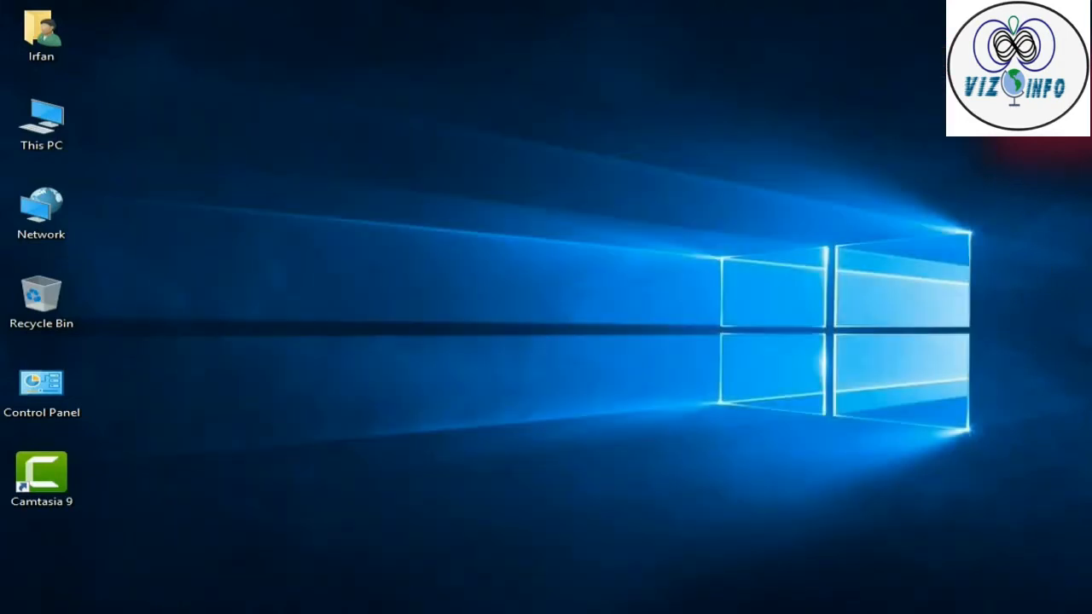
Step: Refresh the desktop, view the background personalization settings, and close them
{"action": "right_click", "coordinate": [397, 129]}
{"action": "left_click", "coordinate": [454, 176]}
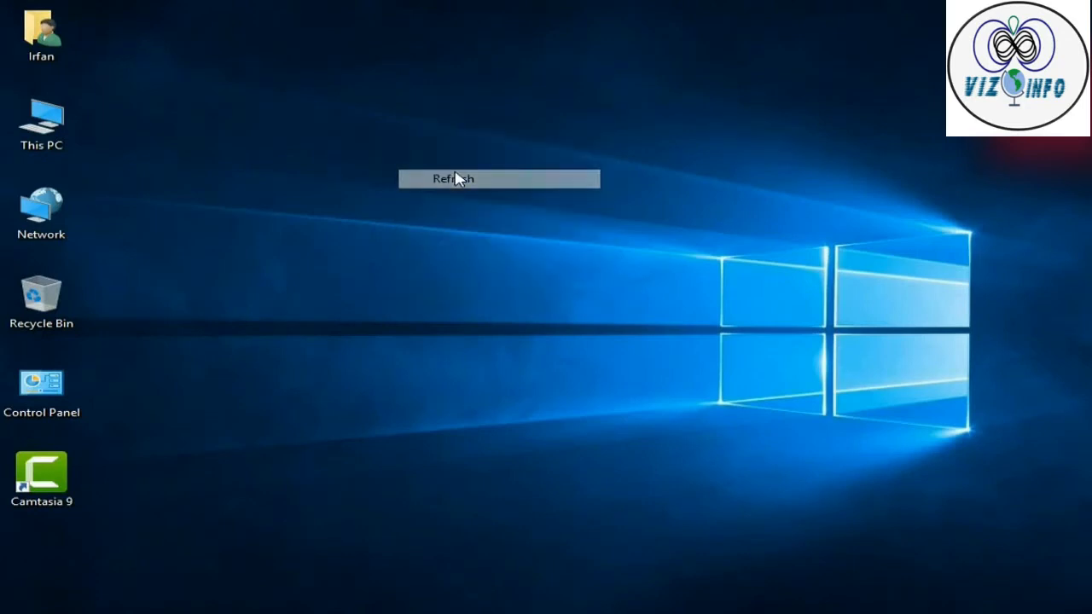
{"action": "right_click", "coordinate": [455, 173]}
{"action": "left_click", "coordinate": [543, 336]}
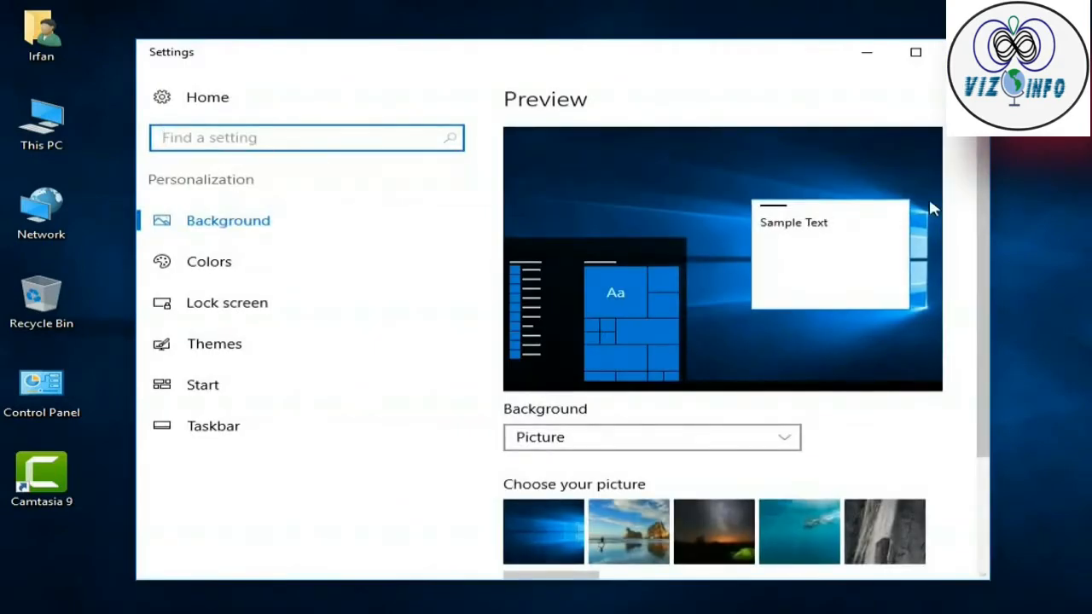
{"action": "left_click", "coordinate": [964, 52]}
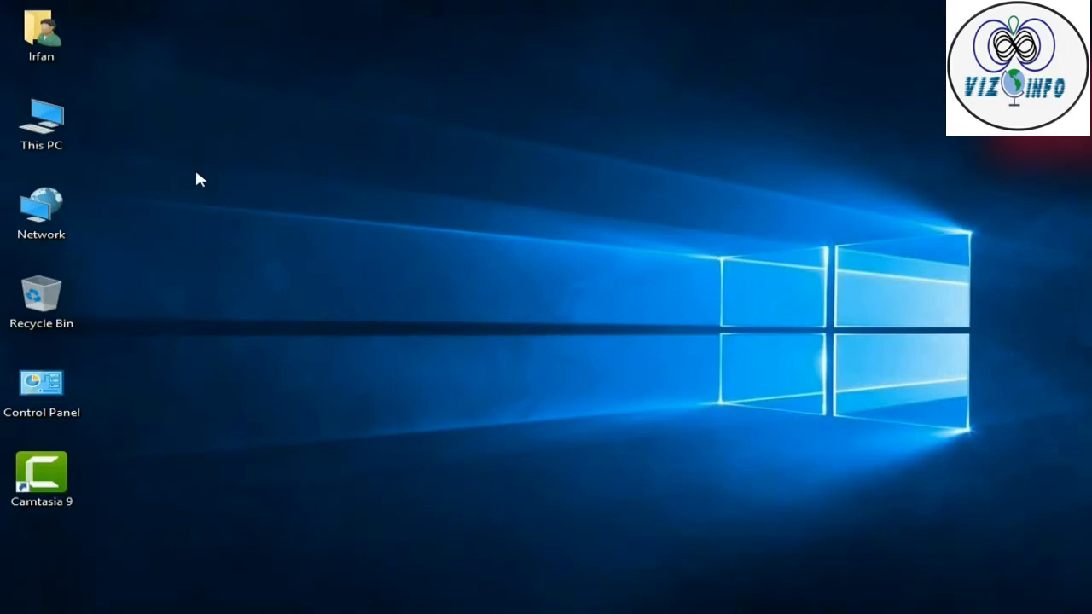
{"action": "right_click", "coordinate": [258, 154]}
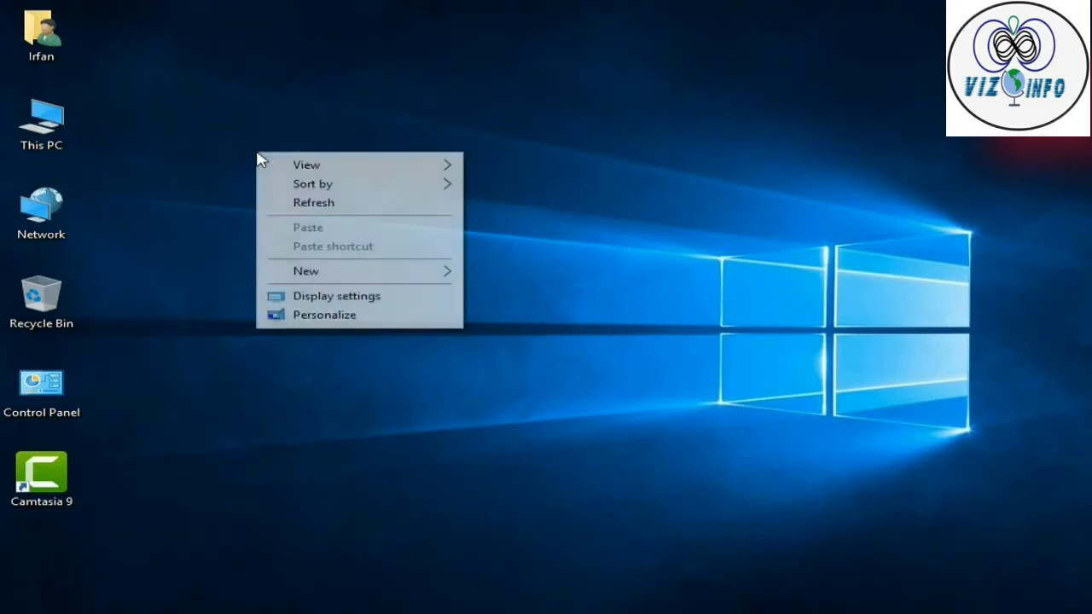
{"action": "left_click", "coordinate": [322, 204]}
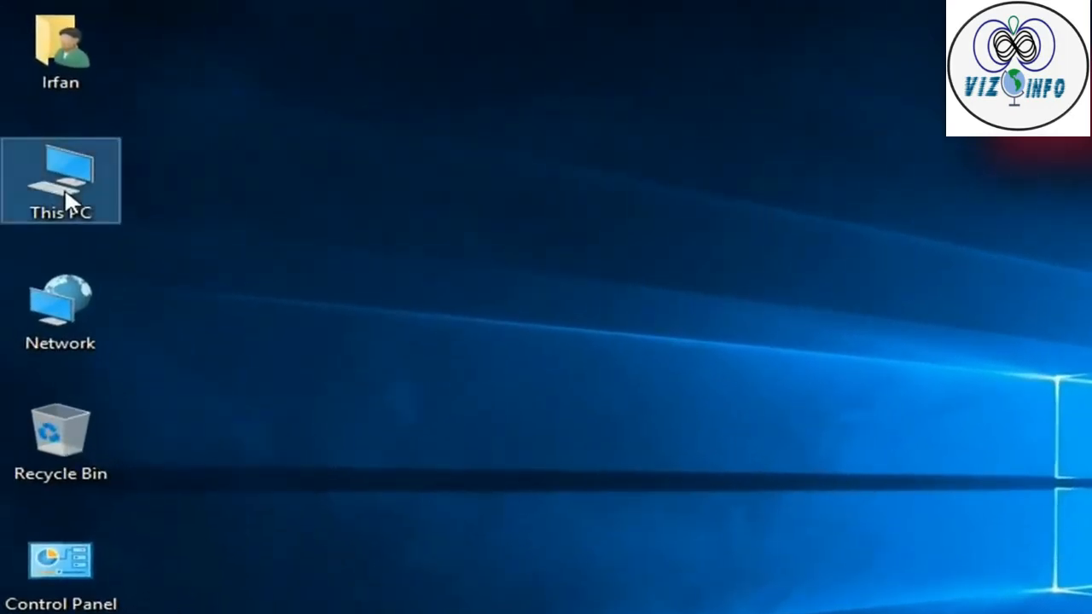
{"action": "right_click", "coordinate": [67, 198]}
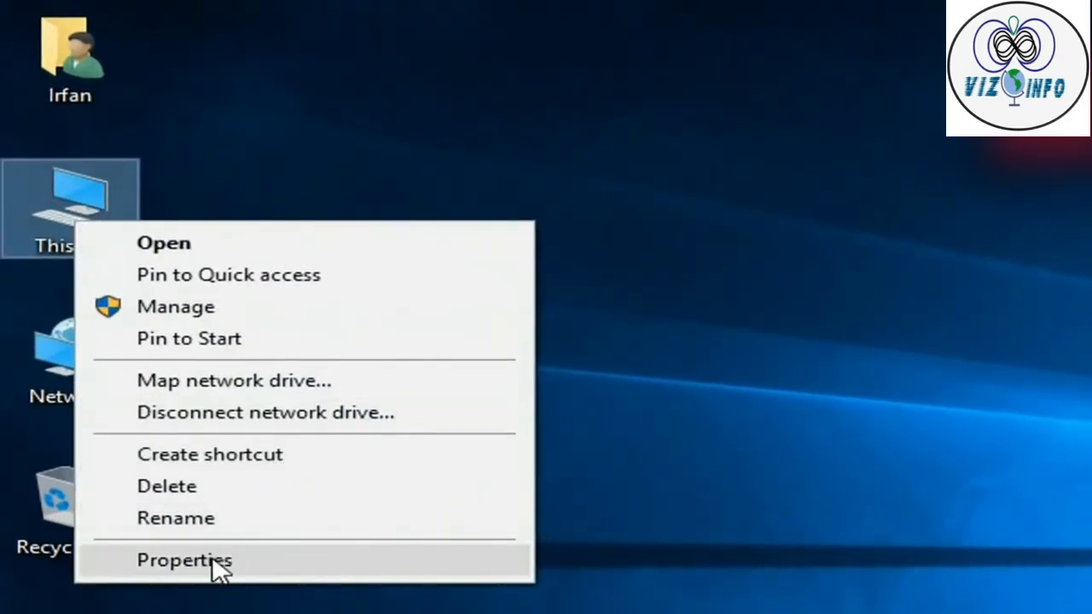
{"action": "left_click", "coordinate": [184, 561]}
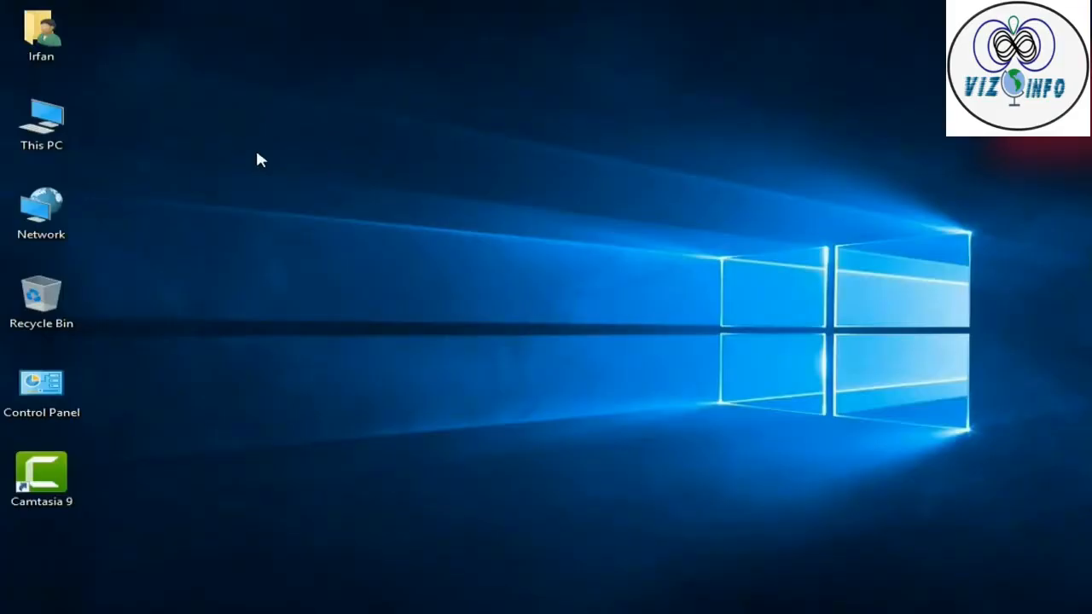
Step: Refresh the desktop and open Device Manager by way of the system properties of This PC
{"action": "right_click", "coordinate": [257, 154]}
{"action": "left_click", "coordinate": [324, 207]}
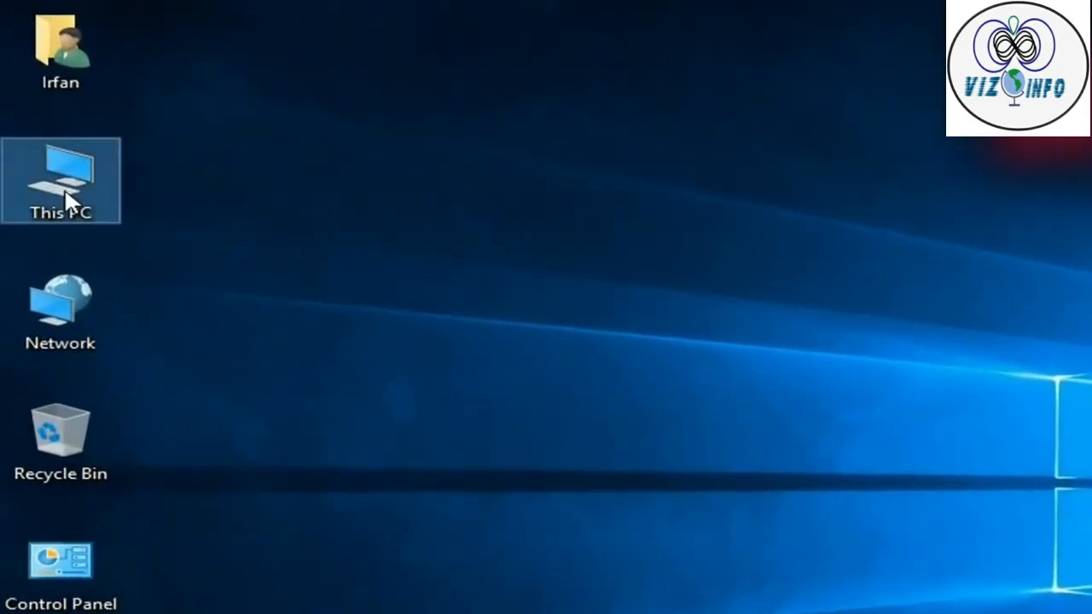
{"action": "right_click", "coordinate": [69, 198]}
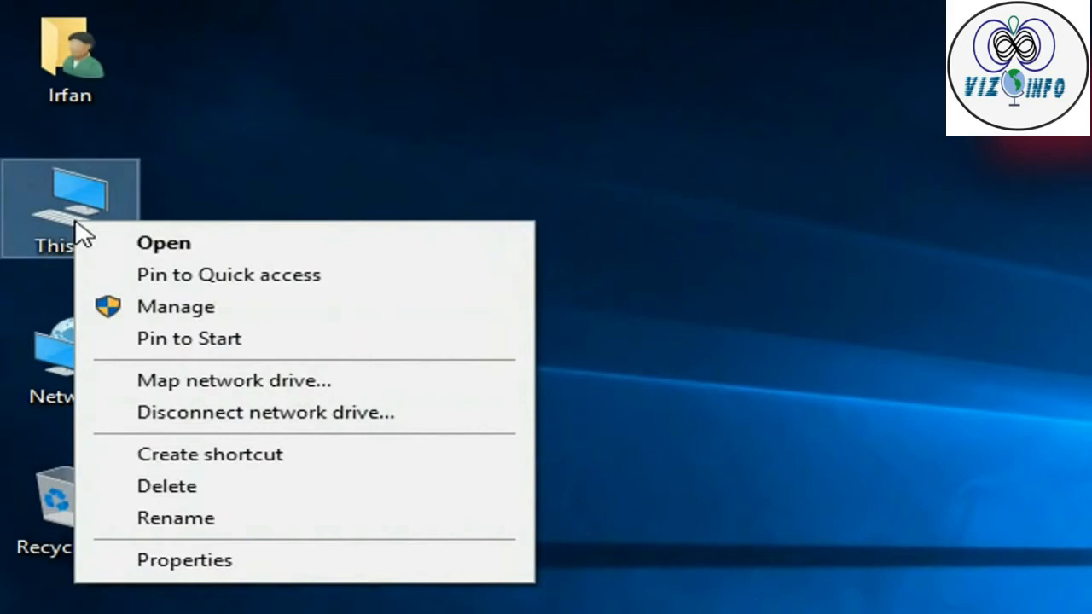
{"action": "left_click", "coordinate": [213, 561]}
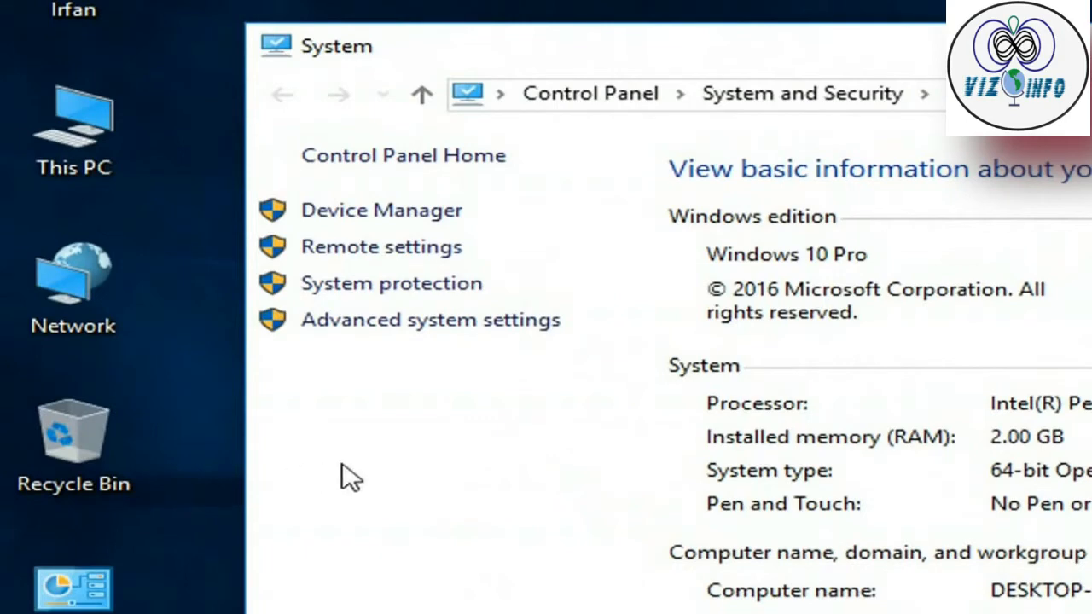
{"action": "left_click", "coordinate": [385, 220]}
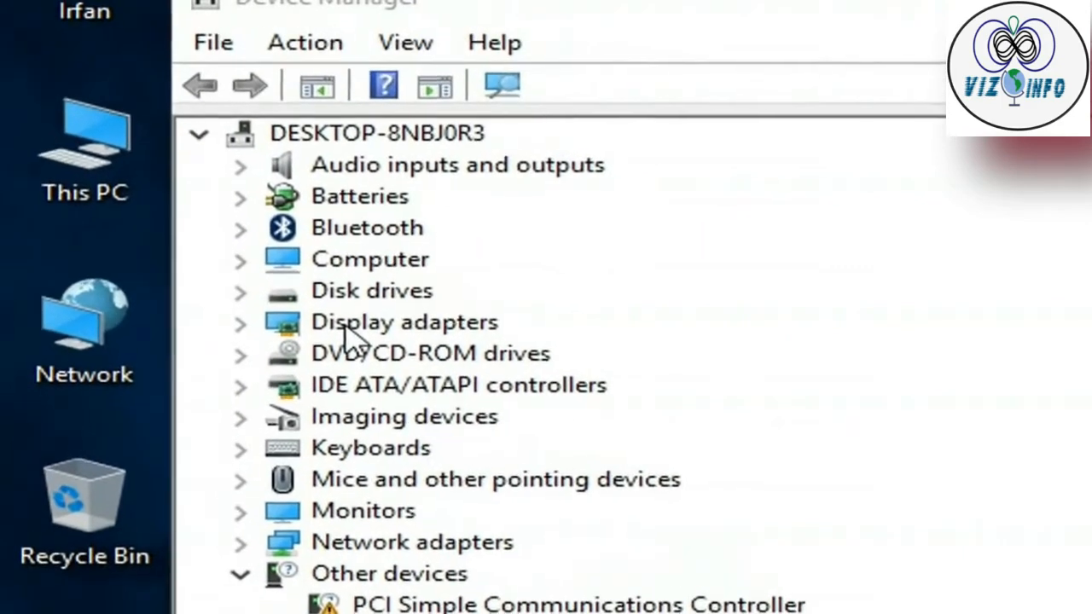
Step: Update the Microsoft Basic Display Adapter's driver under Display adapters with an automatic search for updated driver software, and close the finished wizard
{"action": "left_click", "coordinate": [365, 325]}
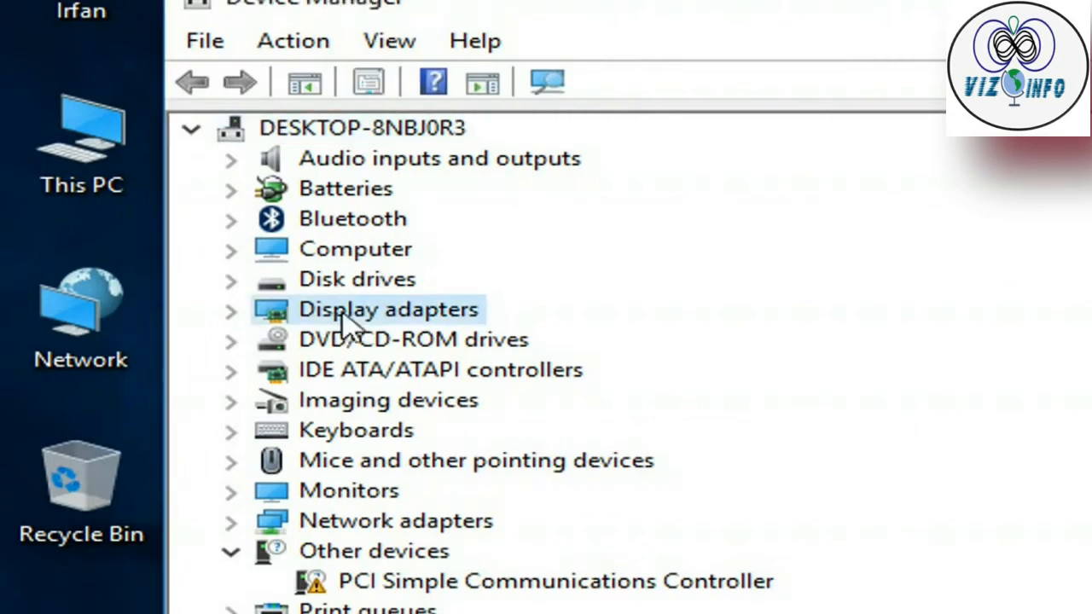
{"action": "double_click", "coordinate": [352, 313]}
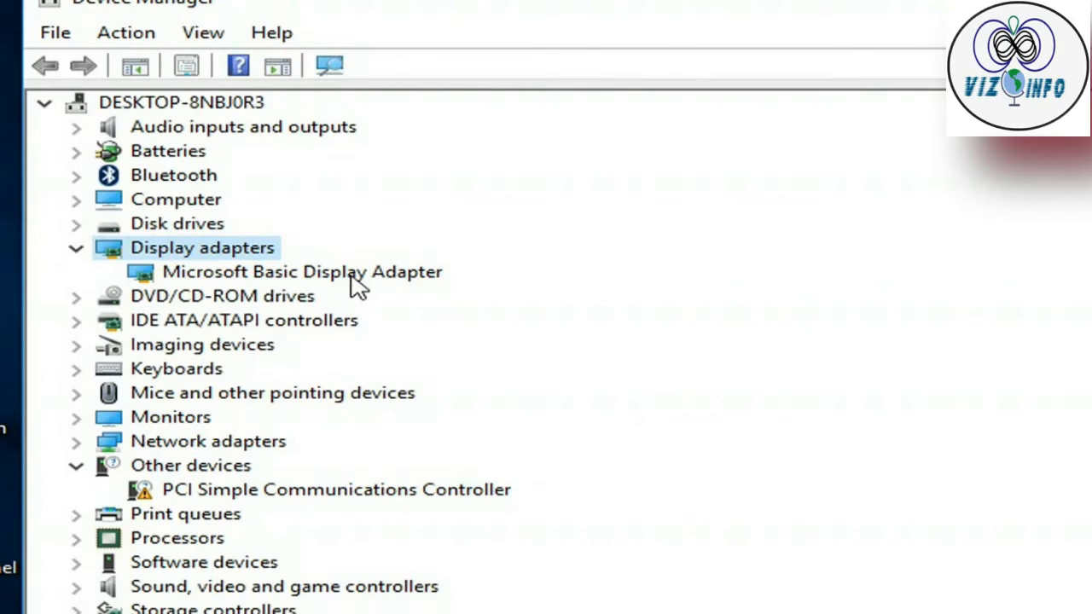
{"action": "left_click", "coordinate": [302, 282]}
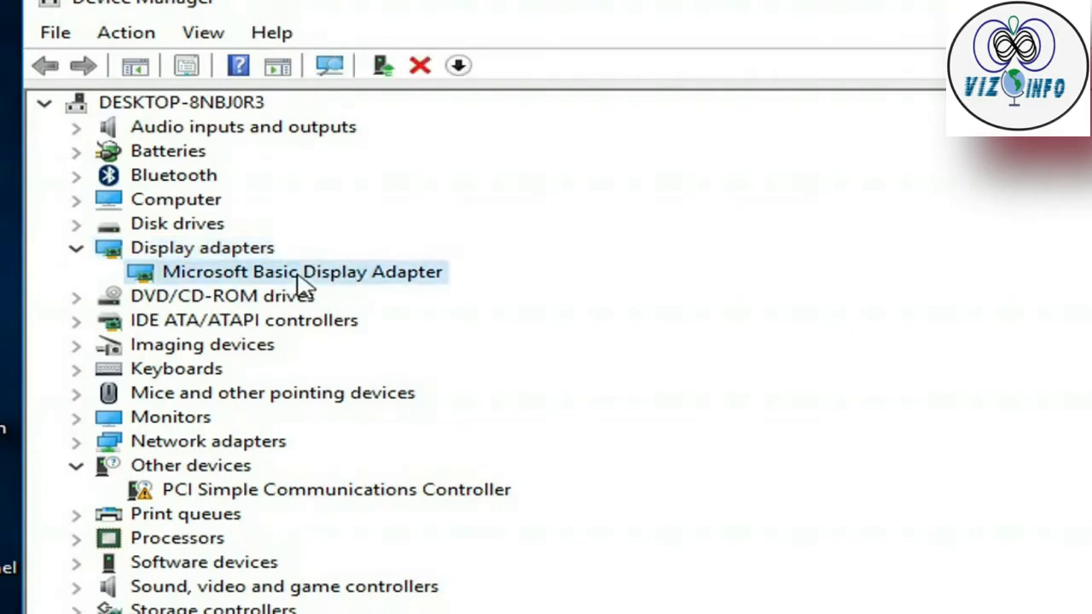
{"action": "right_click", "coordinate": [301, 281]}
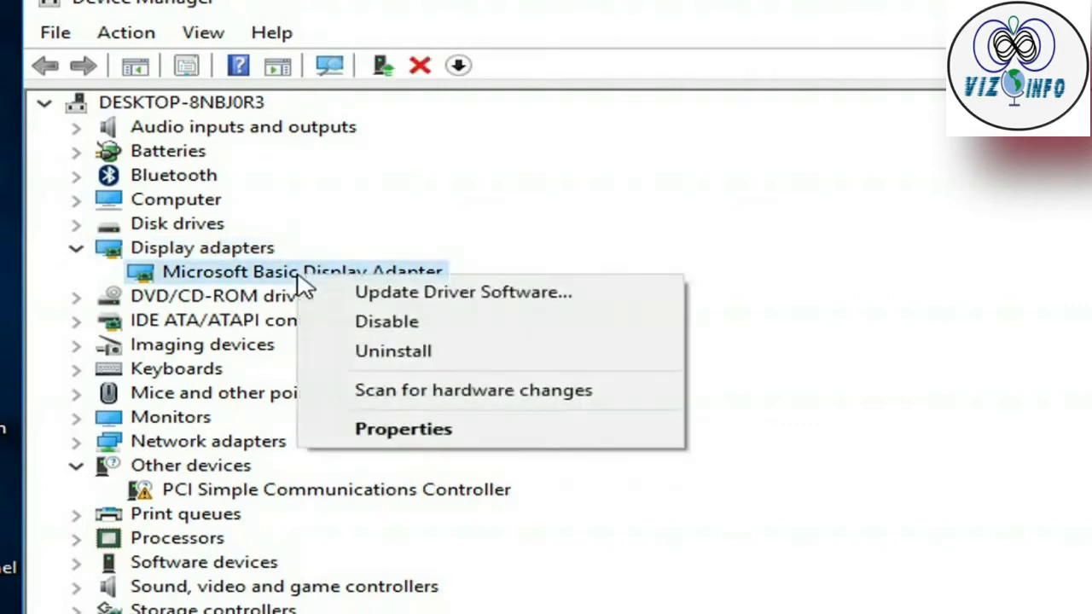
{"action": "left_click", "coordinate": [404, 297]}
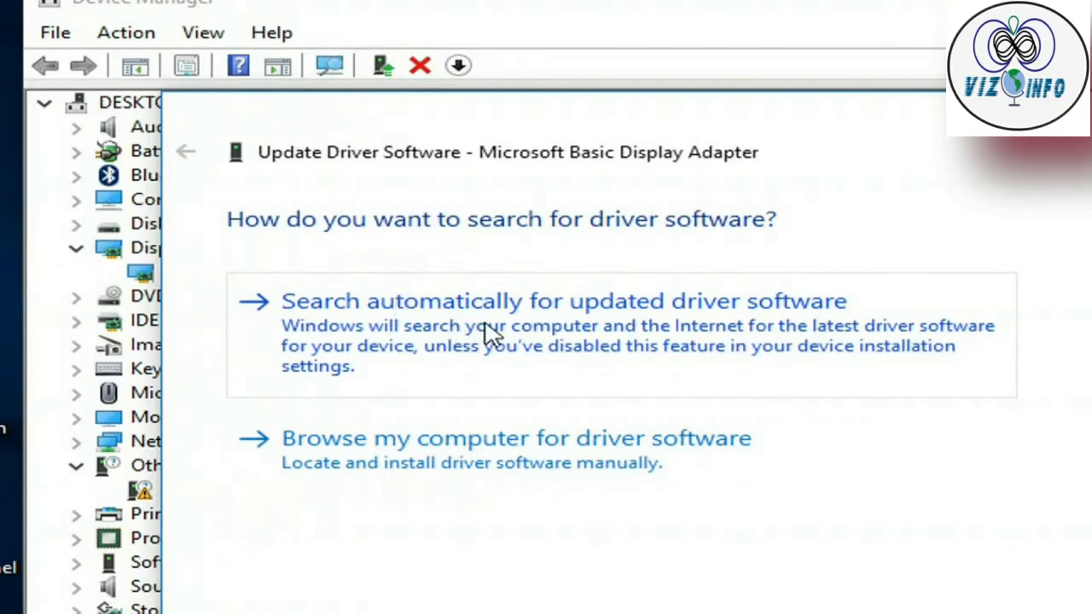
{"action": "left_click", "coordinate": [493, 333]}
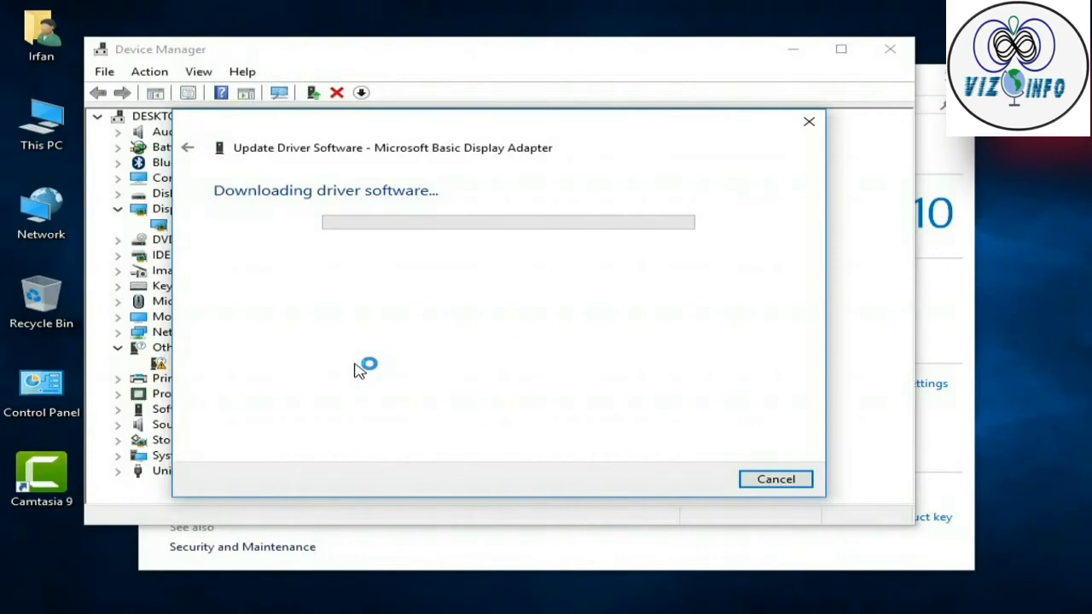
{"action": "left_click", "coordinate": [1025, 265]}
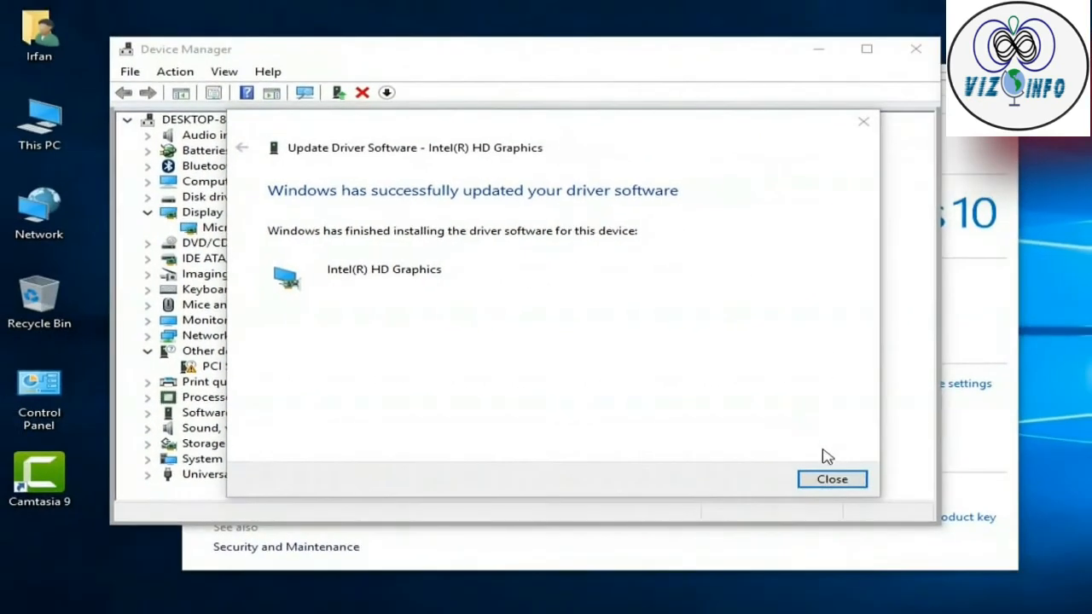
{"action": "left_click", "coordinate": [832, 480]}
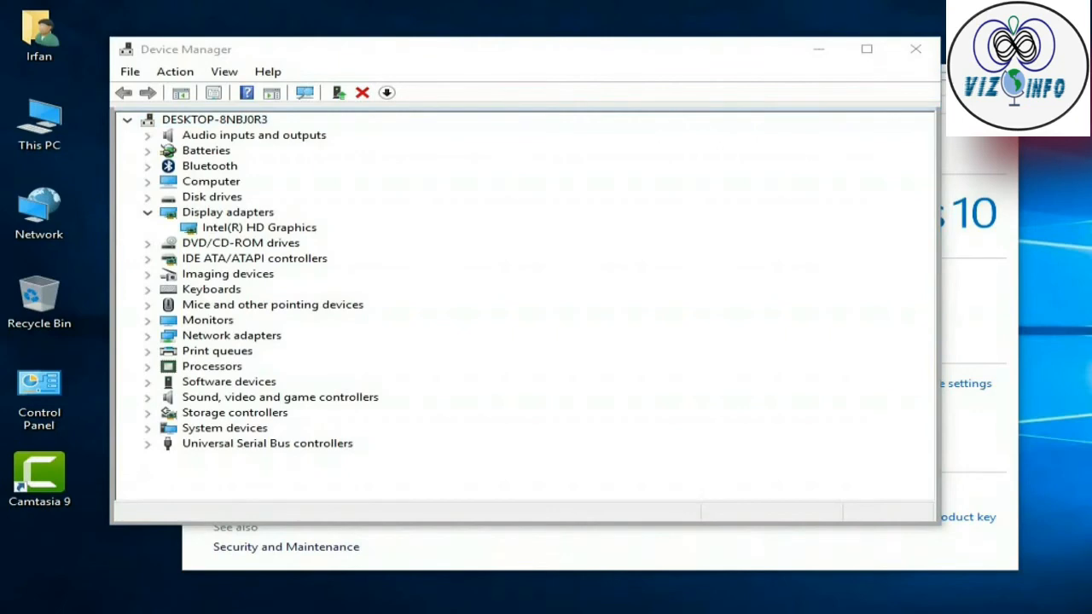
Step: Examine the general and driver information in the Intel(R) HD Graphics properties, and close the dialog
{"action": "left_click", "coordinate": [273, 229]}
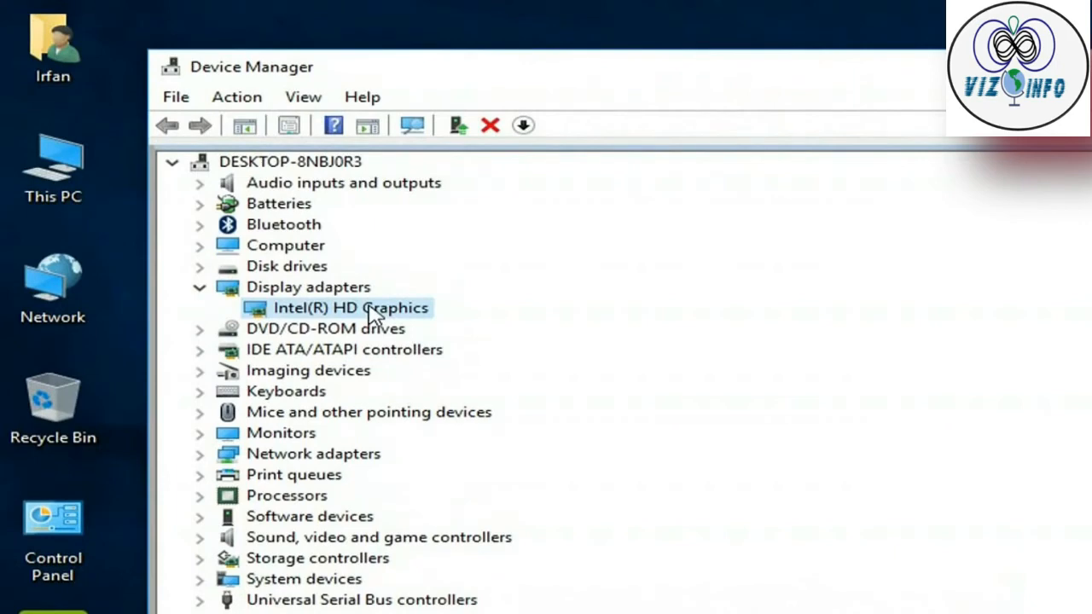
{"action": "double_click", "coordinate": [376, 311]}
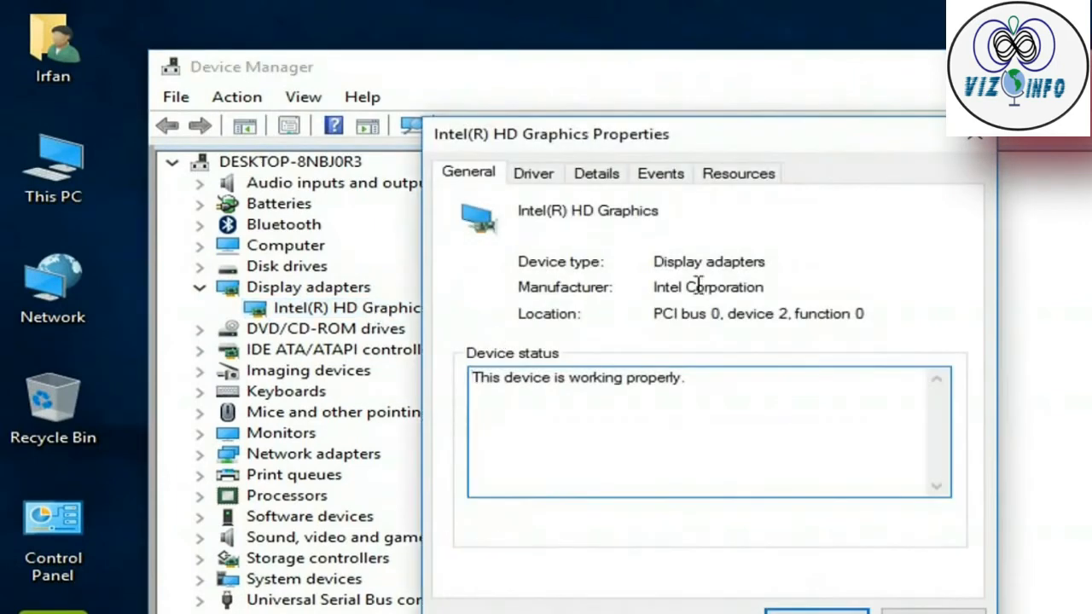
{"action": "left_click", "coordinate": [539, 175]}
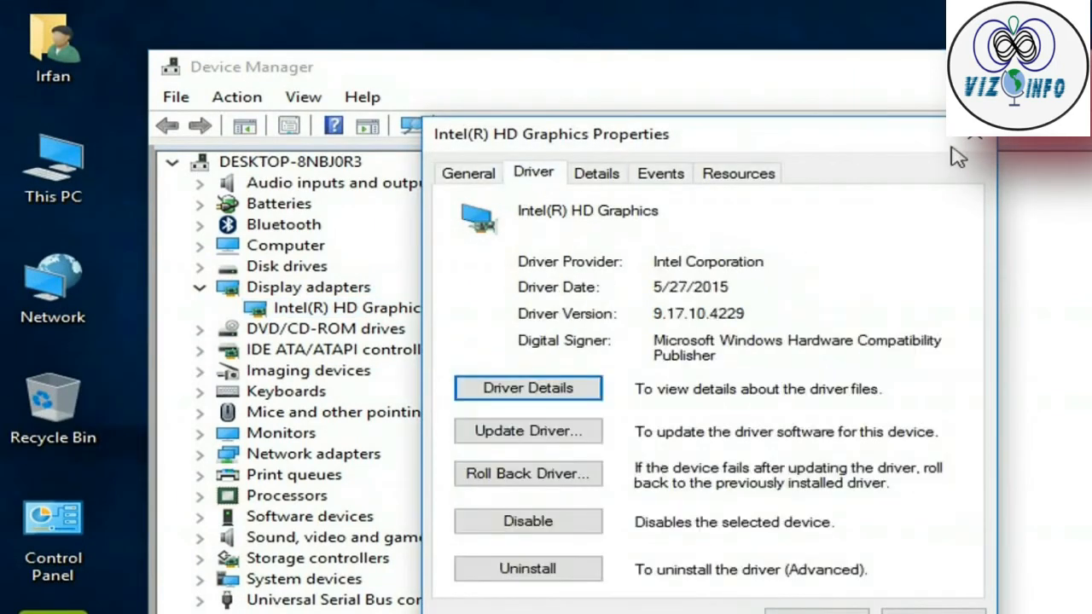
{"action": "left_click", "coordinate": [973, 142]}
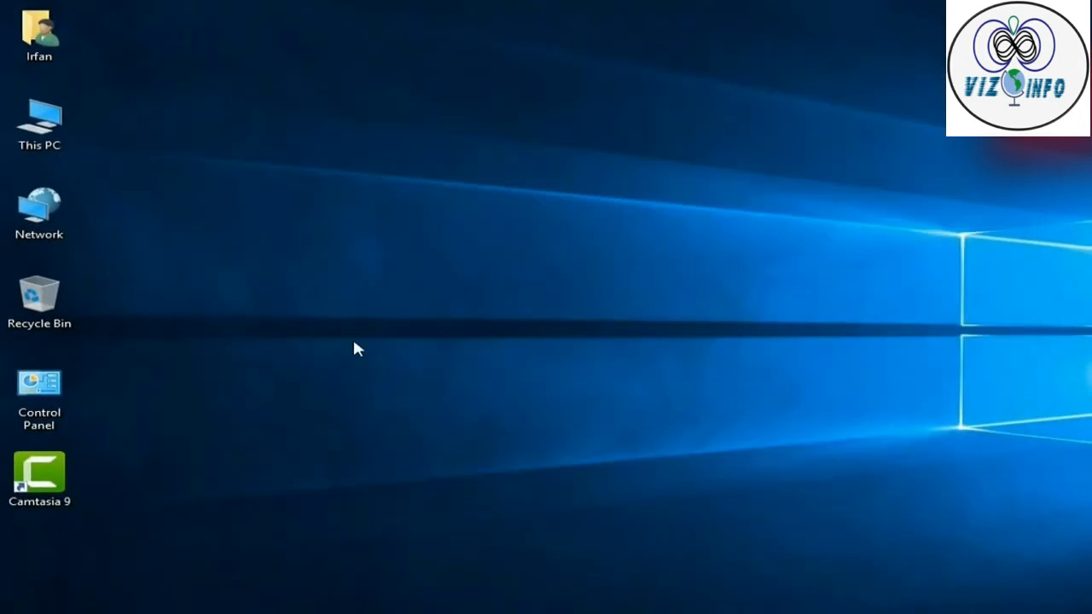
{"action": "left_click", "coordinate": [66, 135]}
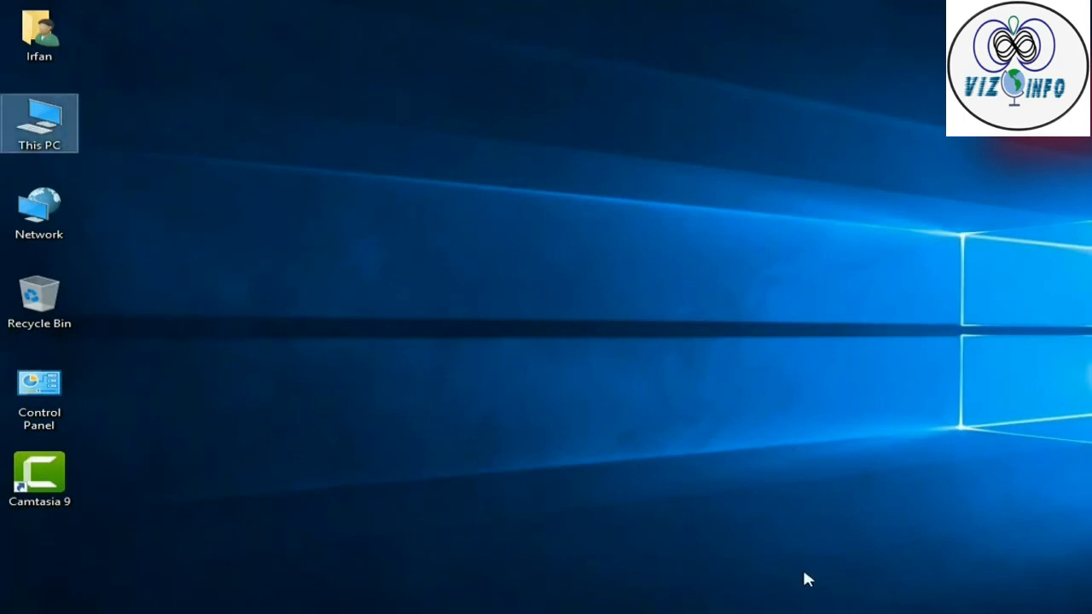
{"action": "right_click", "coordinate": [303, 127]}
{"action": "left_click", "coordinate": [333, 174]}
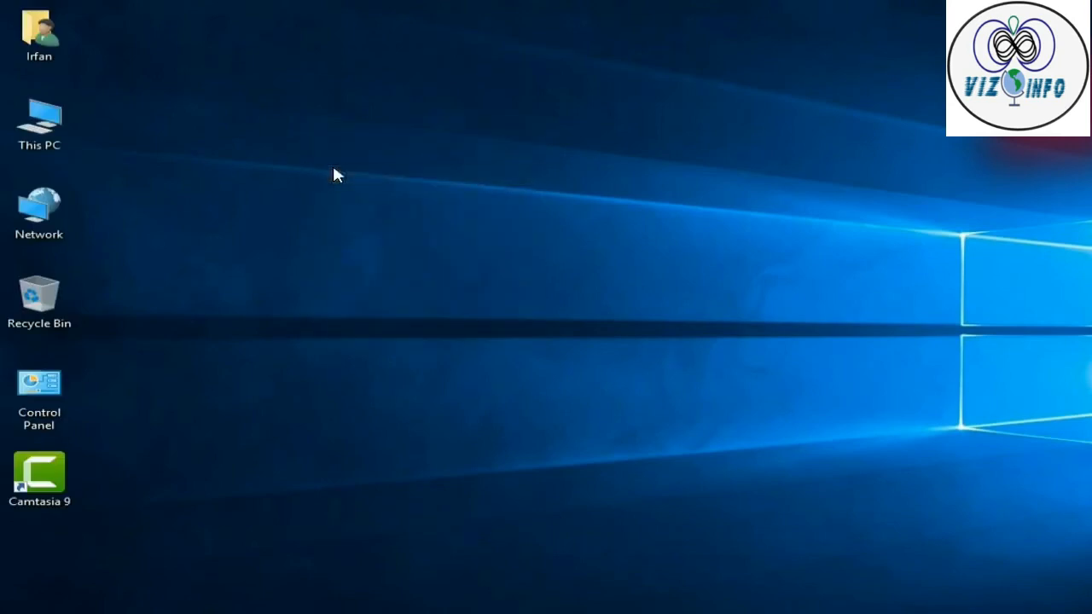
Step: Open the advanced display settings from the desktop and view the available screen resolutions without changing the selection
{"action": "right_click", "coordinate": [333, 174]}
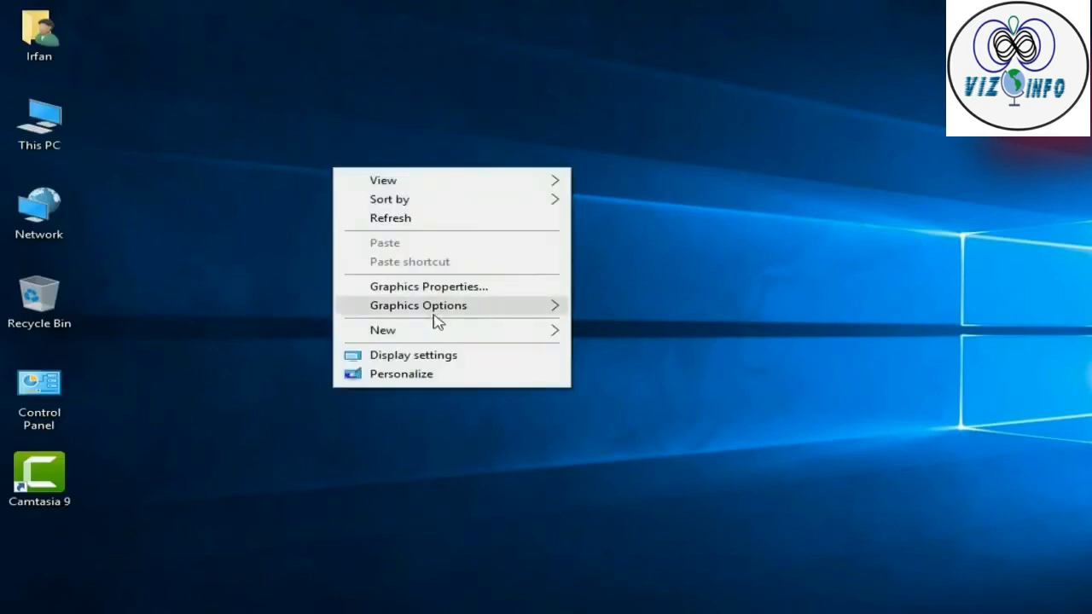
{"action": "left_click", "coordinate": [389, 355]}
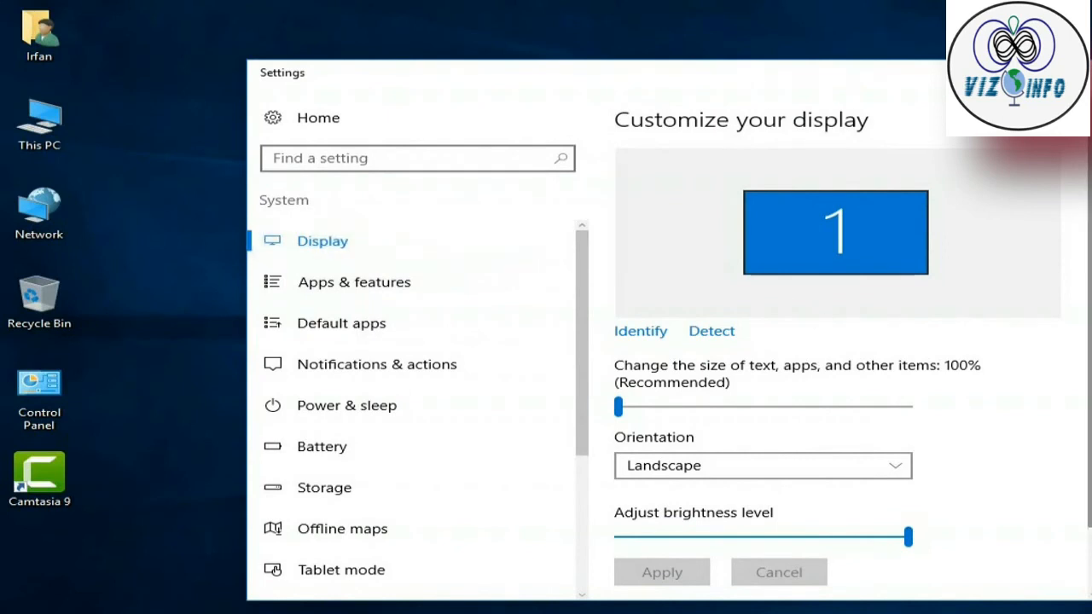
{"action": "scroll", "coordinate": [836, 342], "scroll_direction": "down", "scroll_amount": 1}
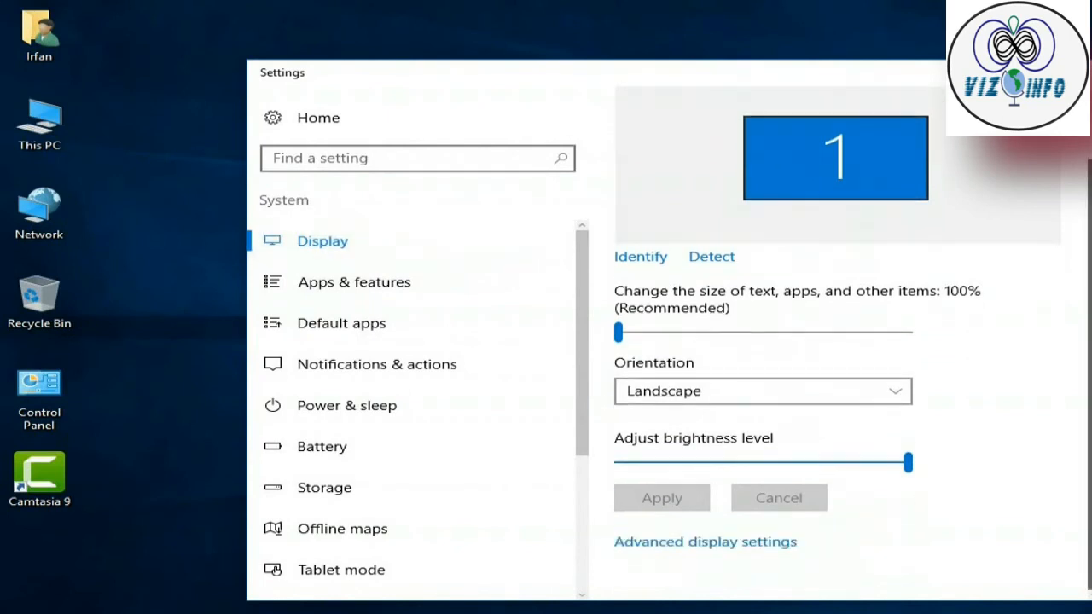
{"action": "left_click", "coordinate": [741, 544]}
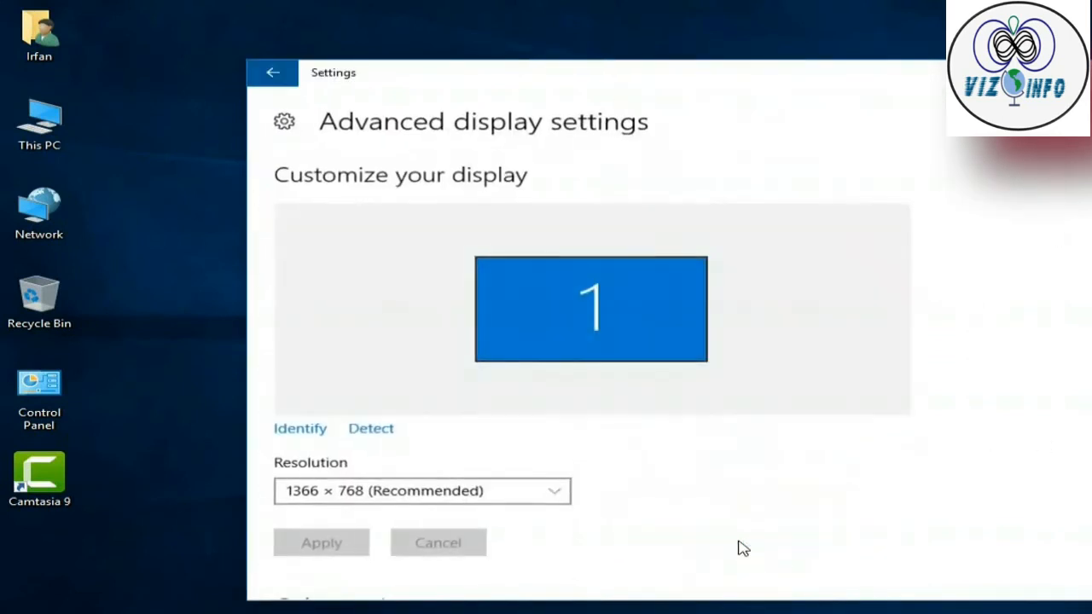
{"action": "left_click", "coordinate": [512, 494]}
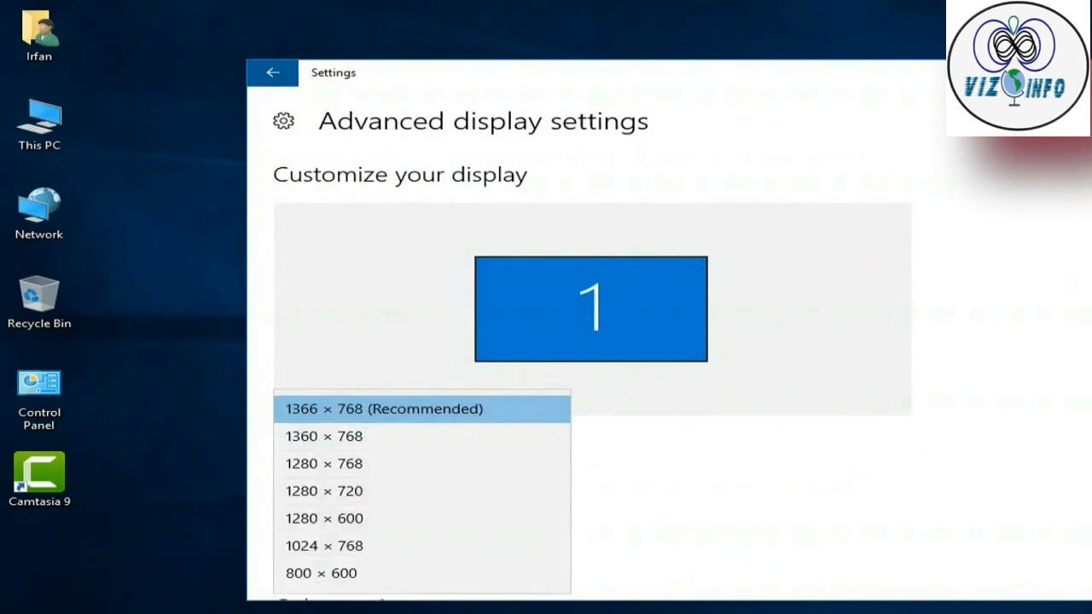
{"action": "key", "text": "Escape"}
Step: Open the display adapter properties, examine the adapter information, and switch to the Intel(R) Graphics and Media Control Panel page
{"action": "scroll", "coordinate": [1084, 448], "scroll_direction": "down", "scroll_amount": 3}
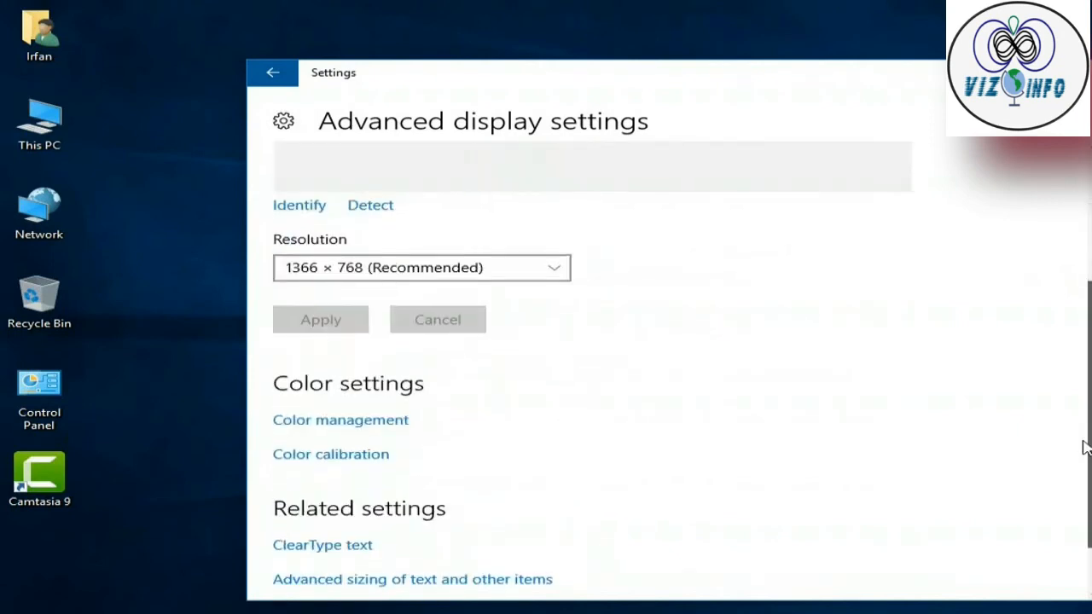
{"action": "scroll", "coordinate": [1083, 454], "scroll_direction": "down", "scroll_amount": 2}
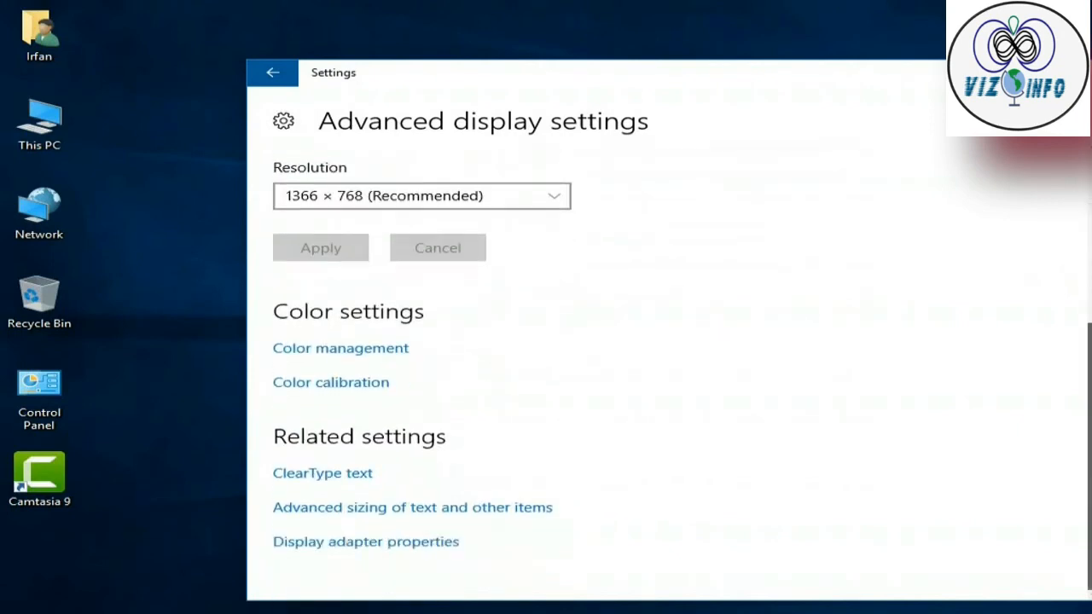
{"action": "left_click", "coordinate": [359, 541]}
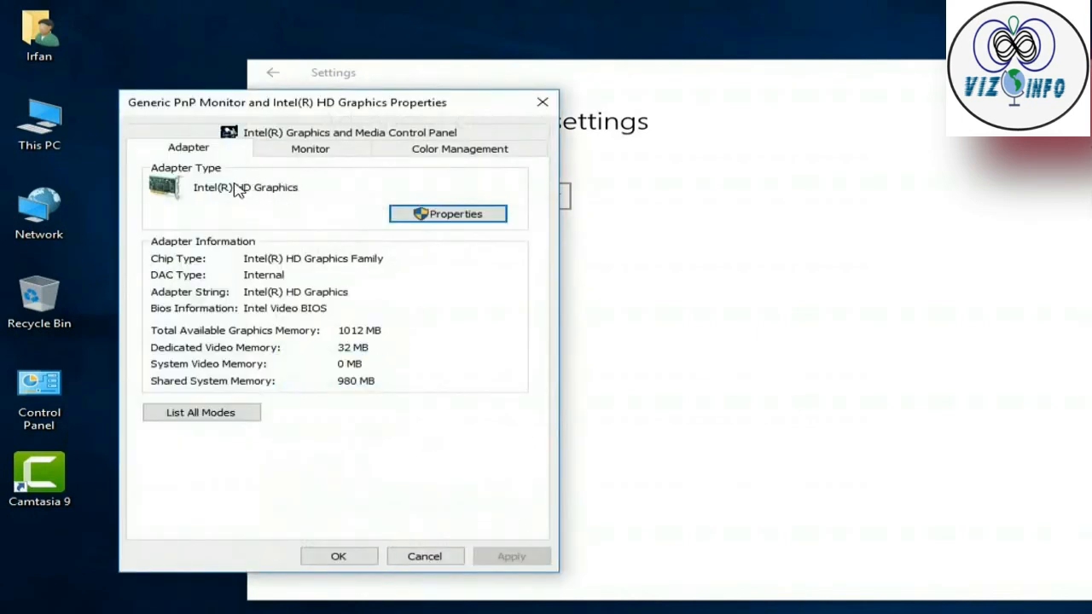
{"action": "left_click", "coordinate": [324, 137]}
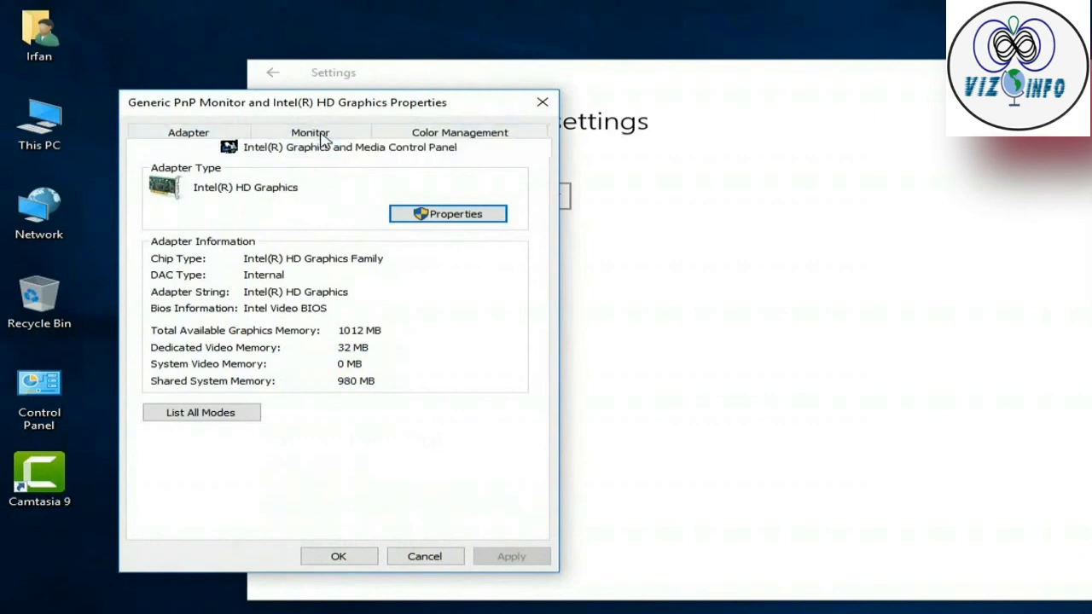